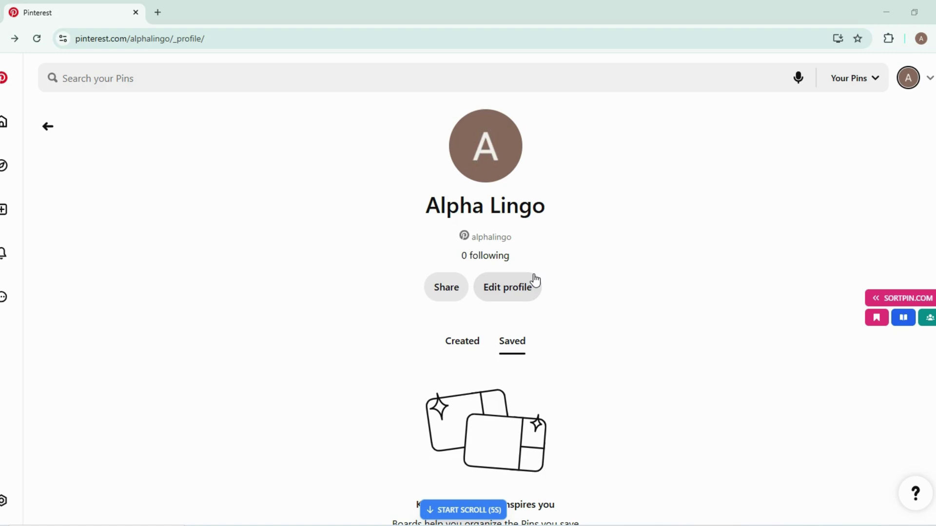
- Convert the personal account to a free business account and describe it as Content creator
left_click(929, 78)
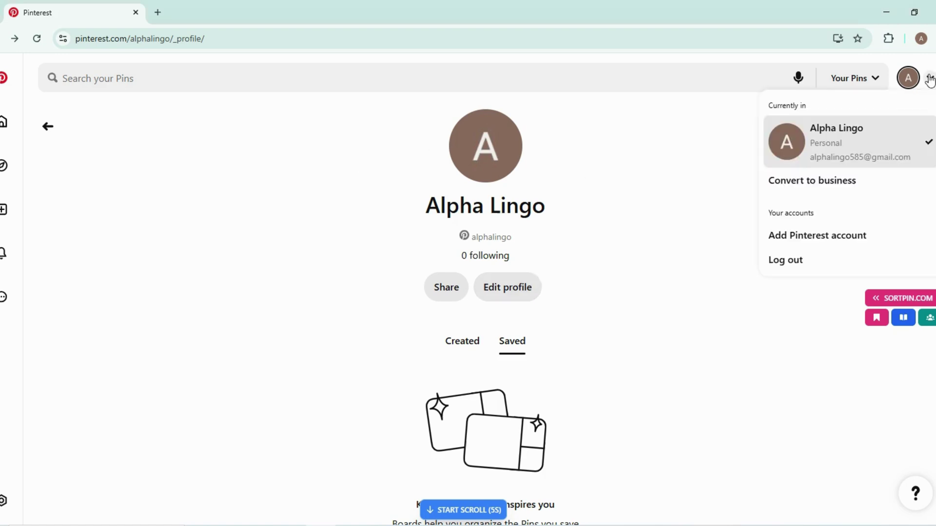
left_click(828, 182)
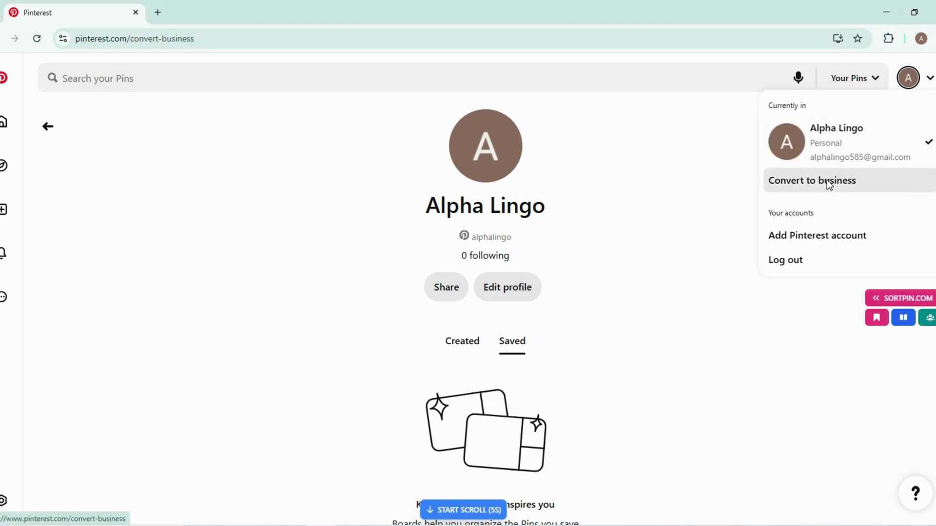
scroll(578, 246, "down", 2)
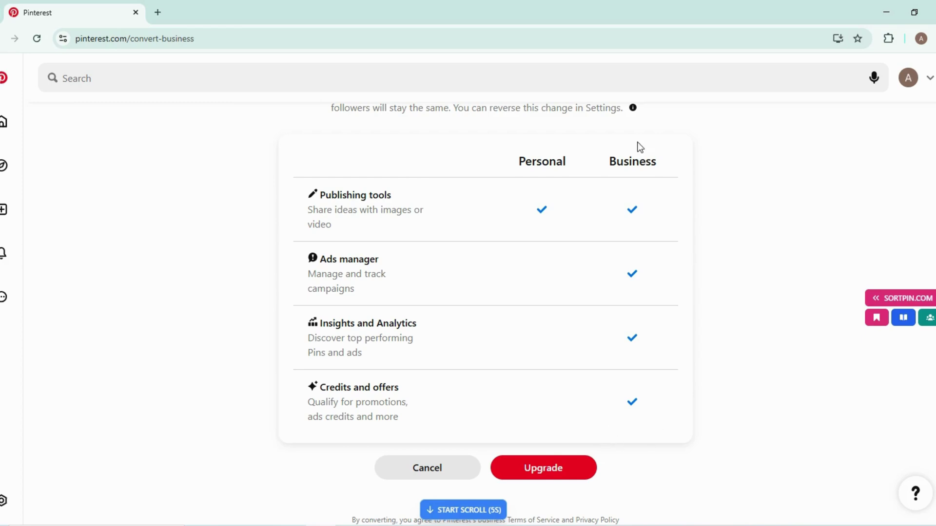
left_click(559, 475)
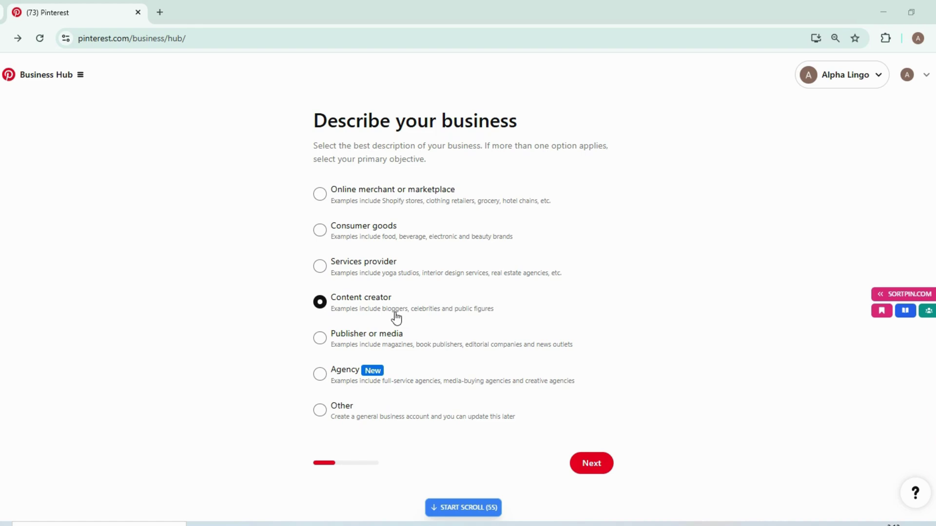
- Review the business name, which ends in DIY Home Decor & Budget-Friendly Crafts
left_click(585, 470)
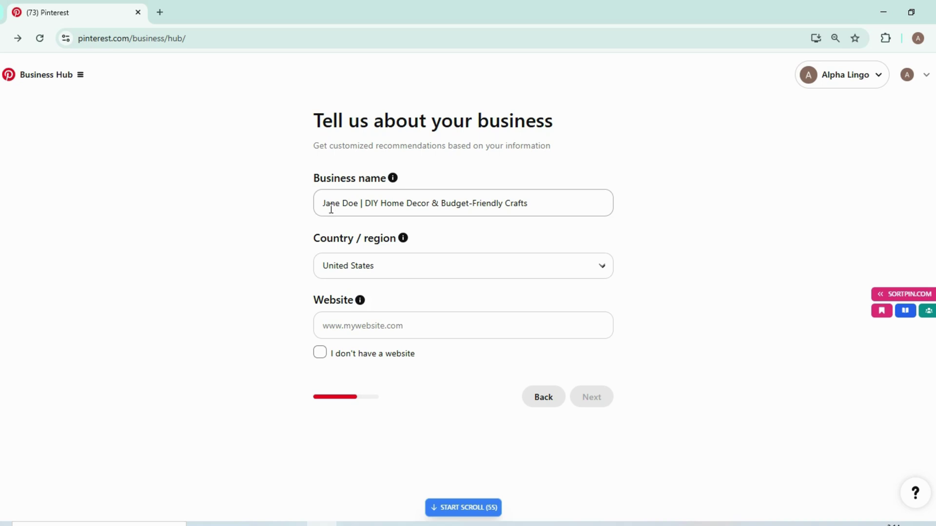
left_click_drag(319, 203, 354, 208)
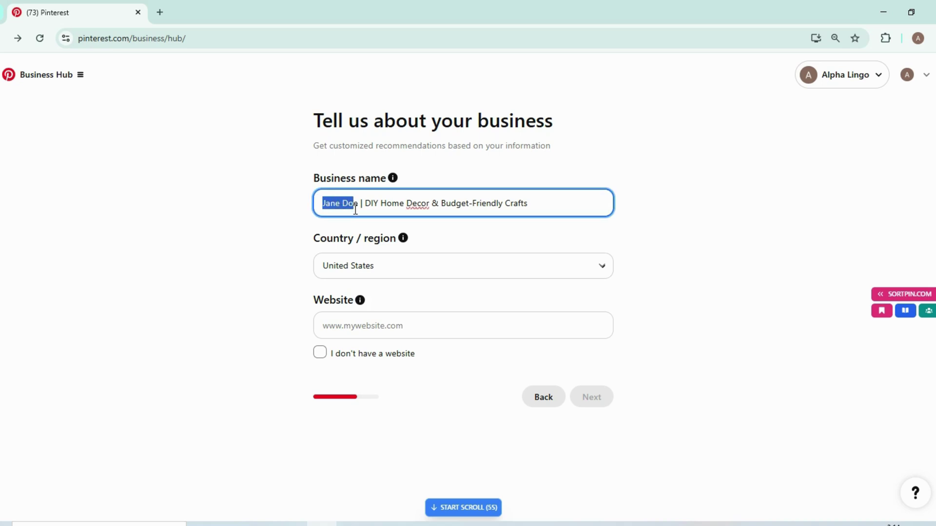
left_click(361, 202)
left_click_drag(361, 203, 298, 205)
left_click_drag(365, 202, 541, 197)
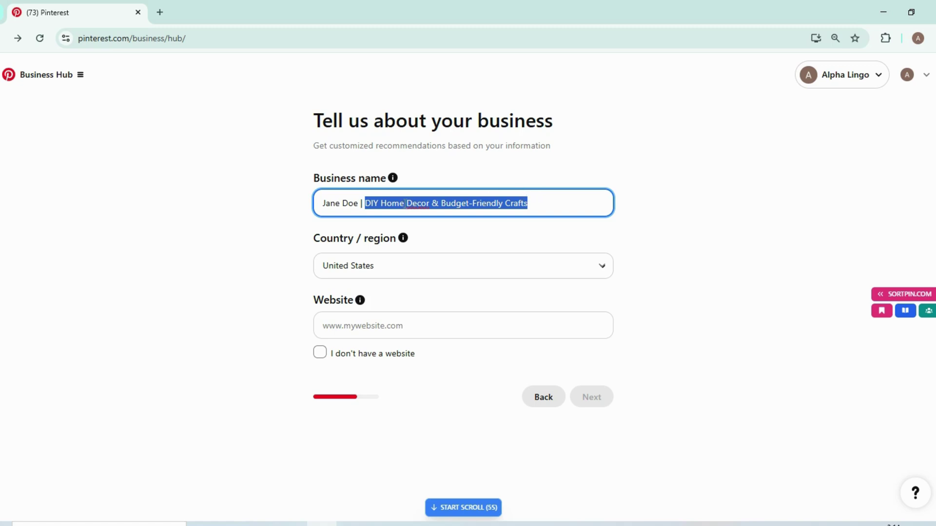
left_click(404, 204)
left_click_drag(366, 206, 542, 208)
left_click(470, 206)
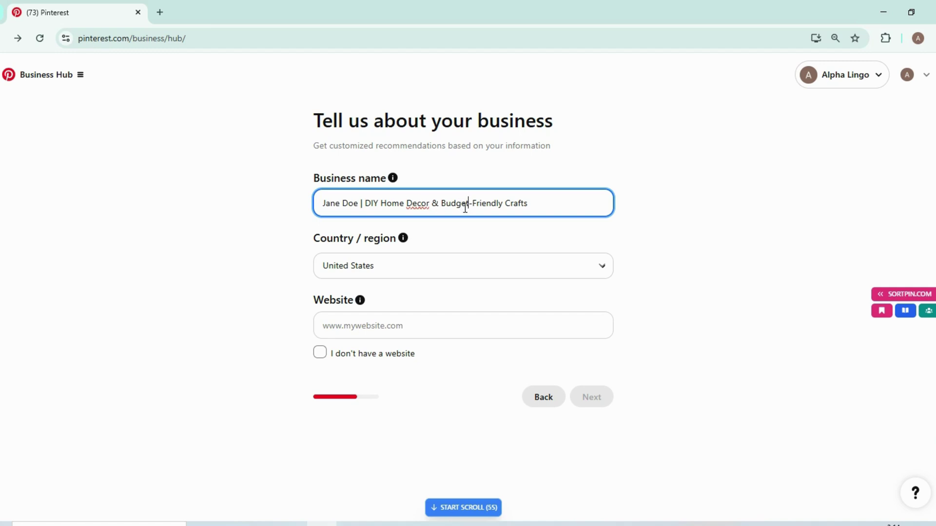
left_click_drag(560, 203, 308, 207)
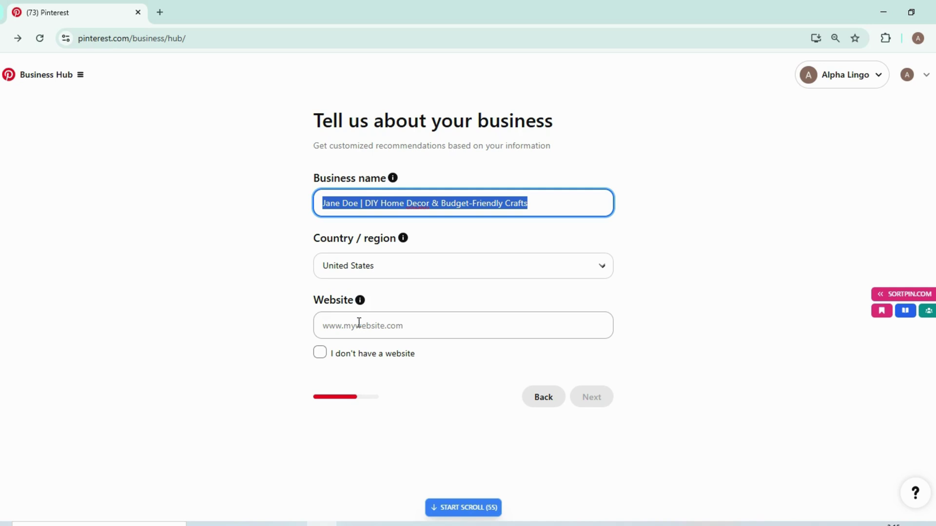
- Enter alphalingo.com as the website and move on to the goals step
left_click(359, 322)
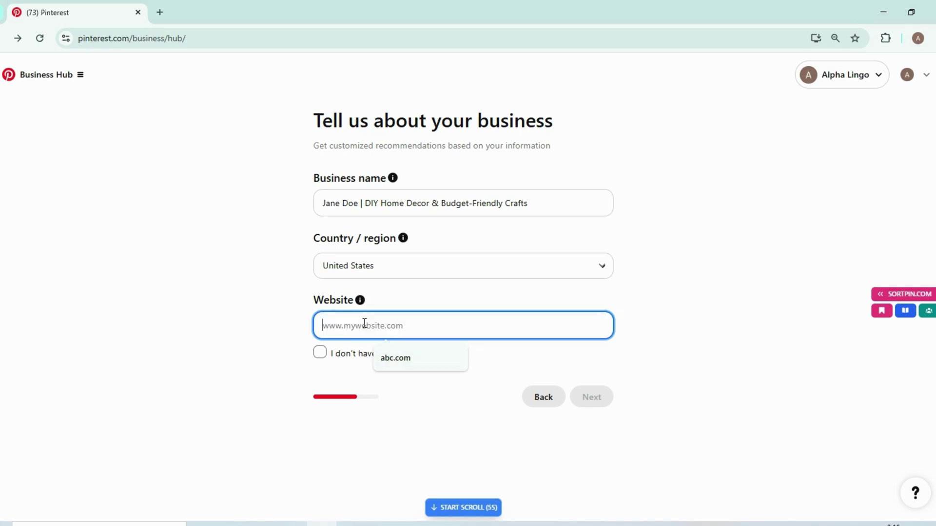
type("alphalingo")
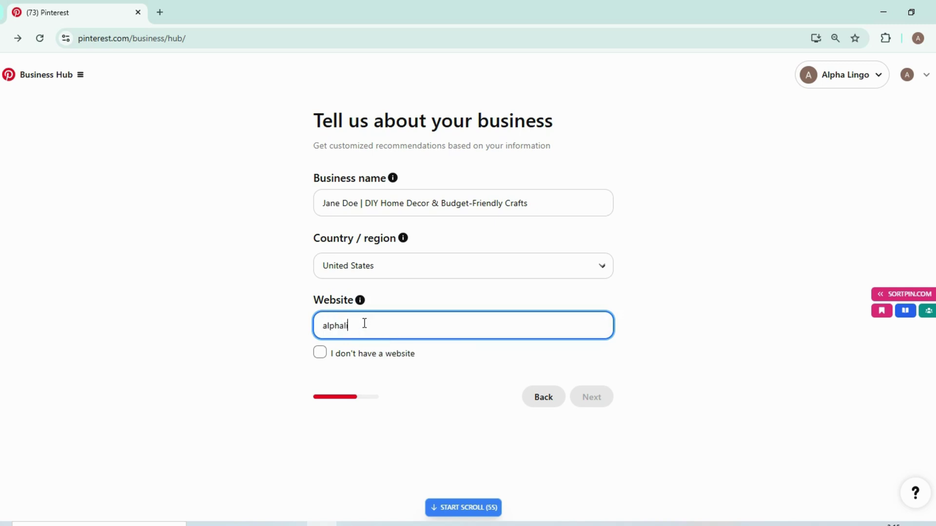
type(".com")
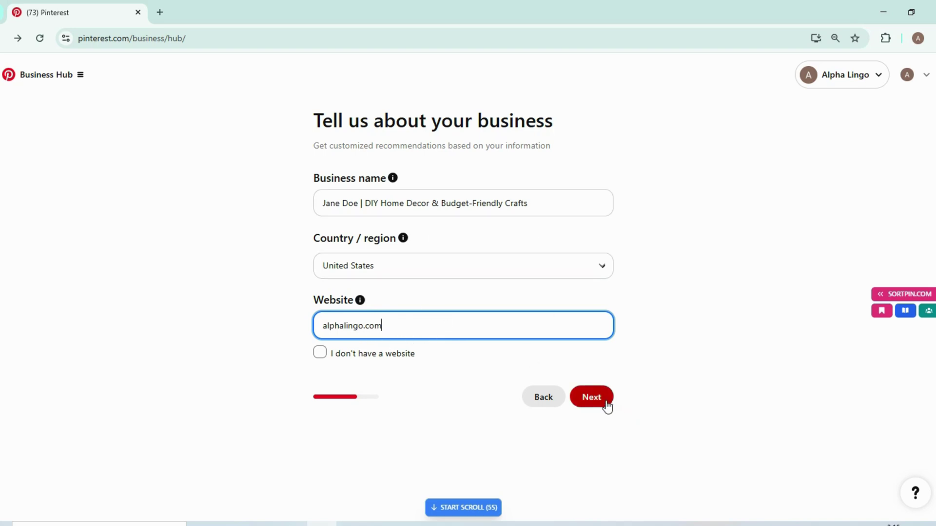
left_click(591, 397)
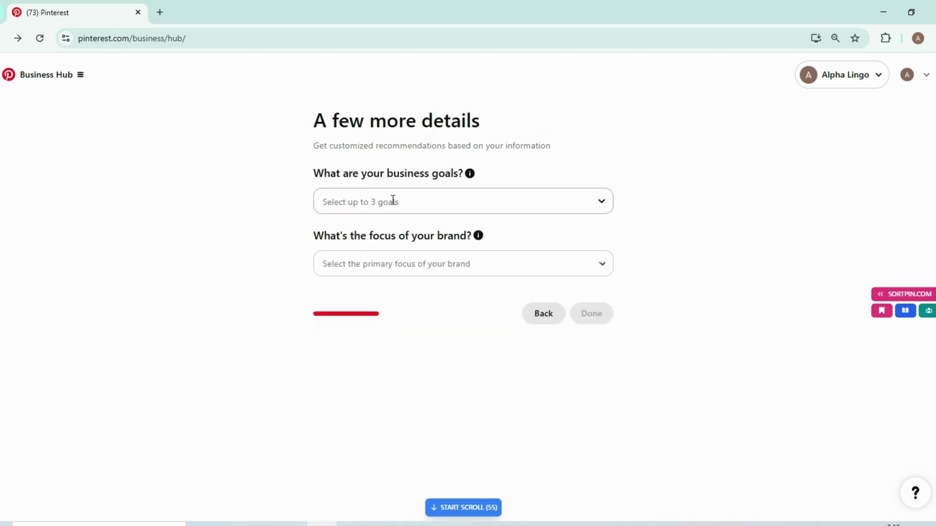
- Choose Drive traffic to your site, Grow brand awareness and audience growth as goals
left_click(409, 205)
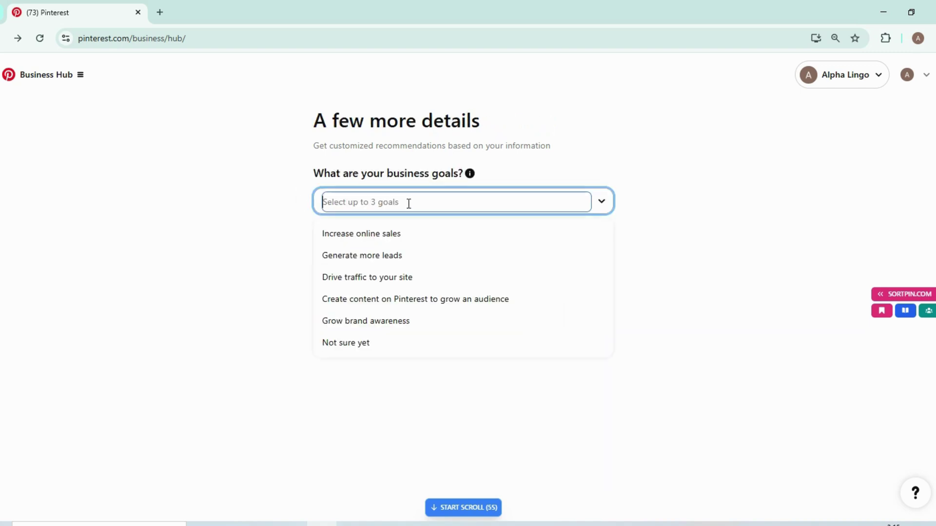
left_click(364, 278)
left_click(440, 204)
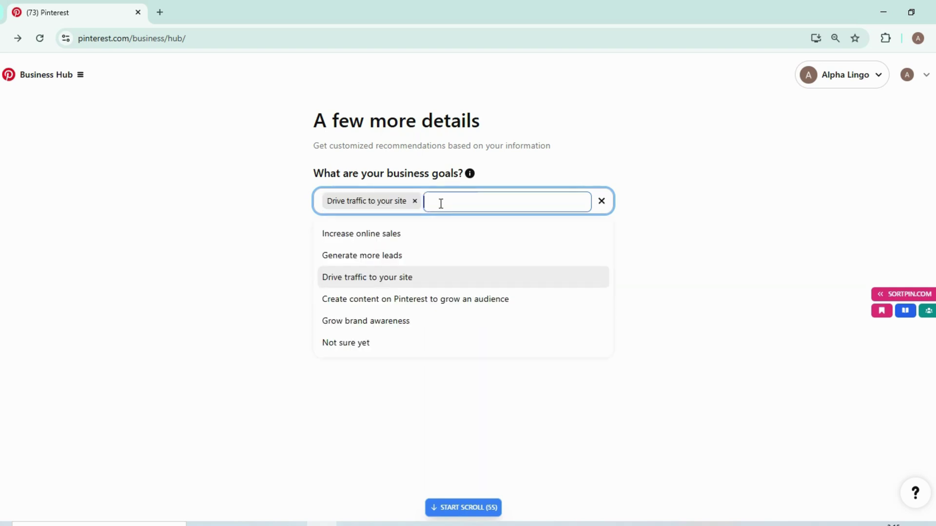
left_click(373, 323)
left_click(530, 205)
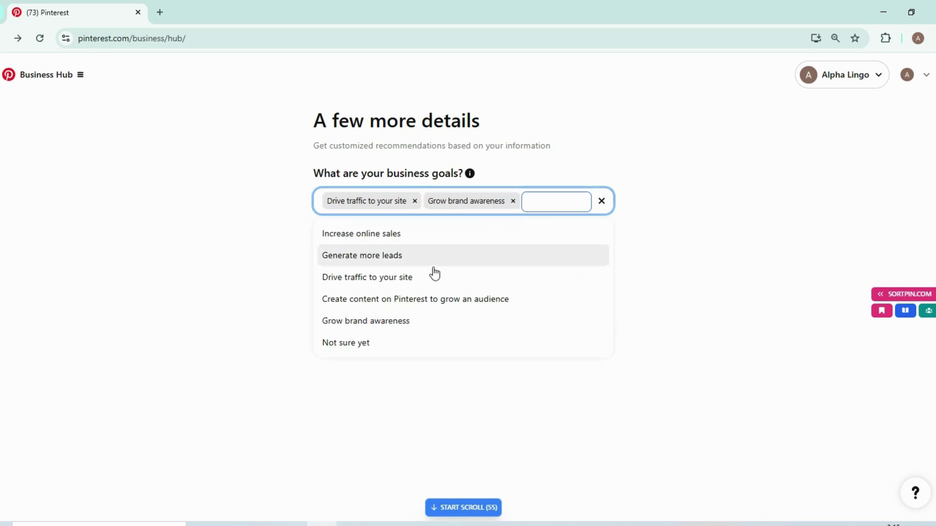
left_click(402, 300)
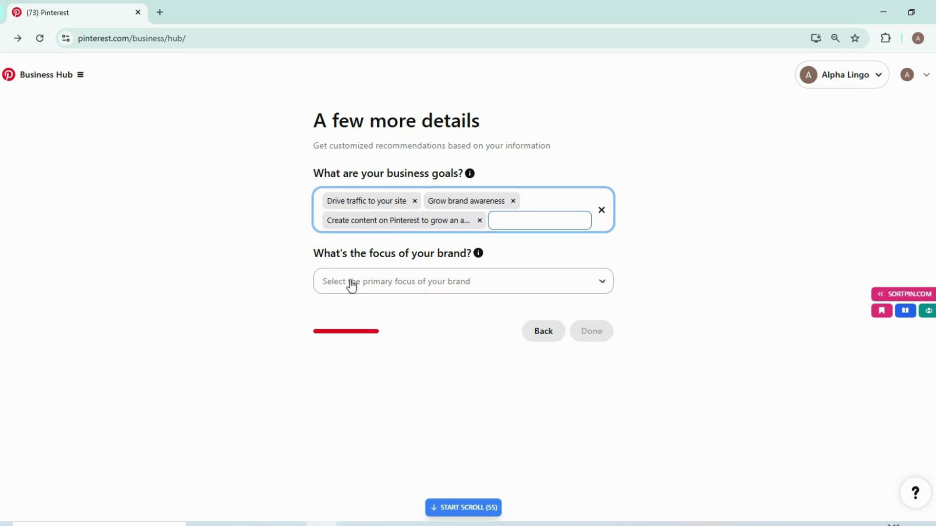
- Set the brand focus to DIY and craft and complete the business setup
left_click(415, 279)
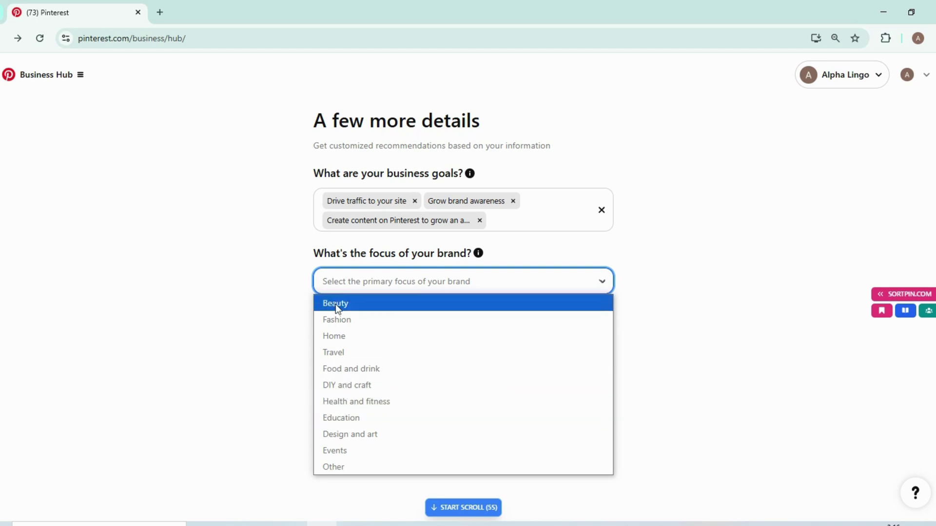
left_click(345, 390)
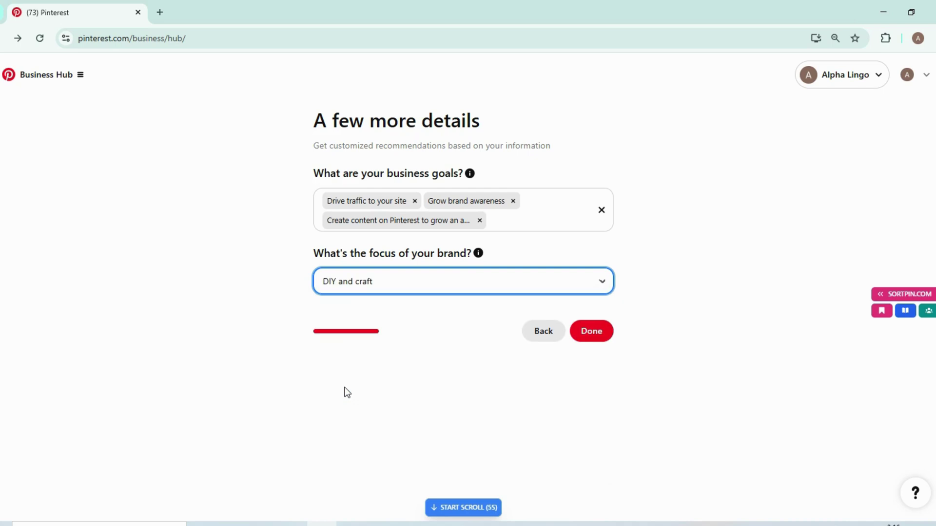
left_click(593, 339)
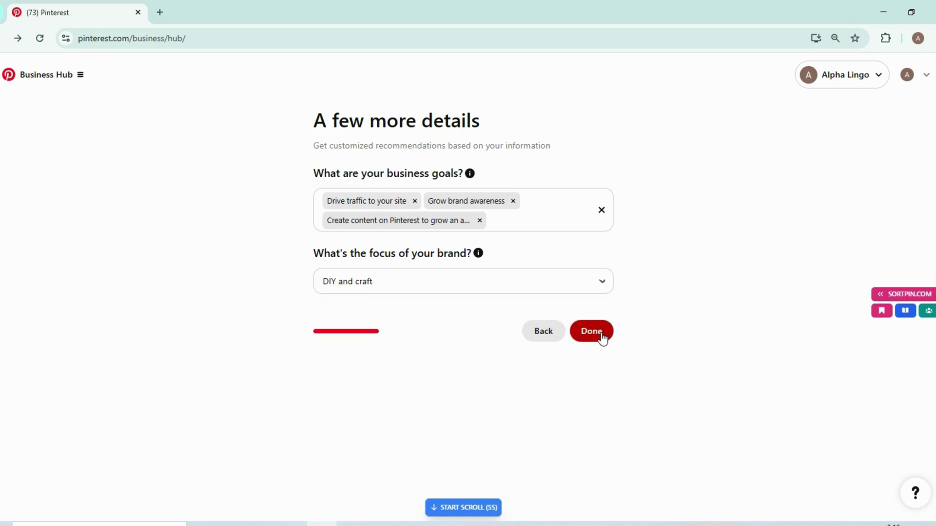
left_click(603, 338)
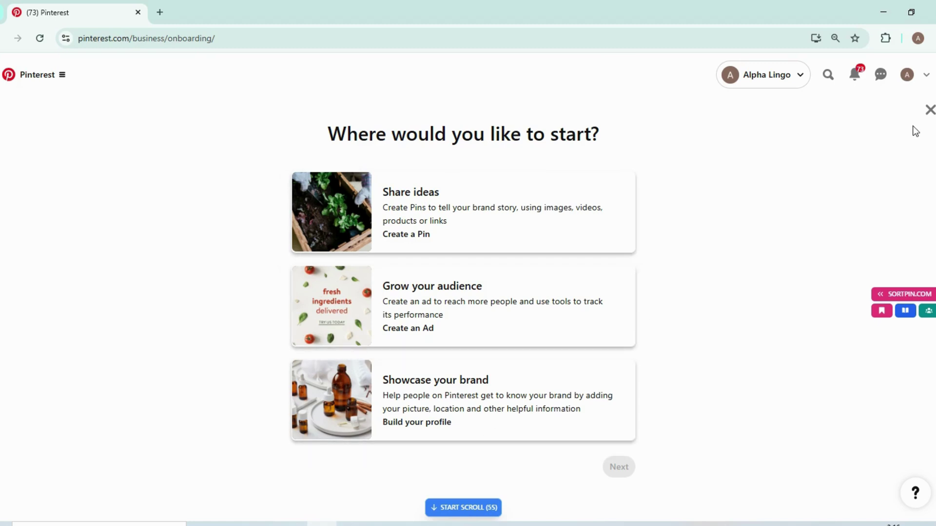
- Go to the new business profile page and expand its full About details
left_click(908, 76)
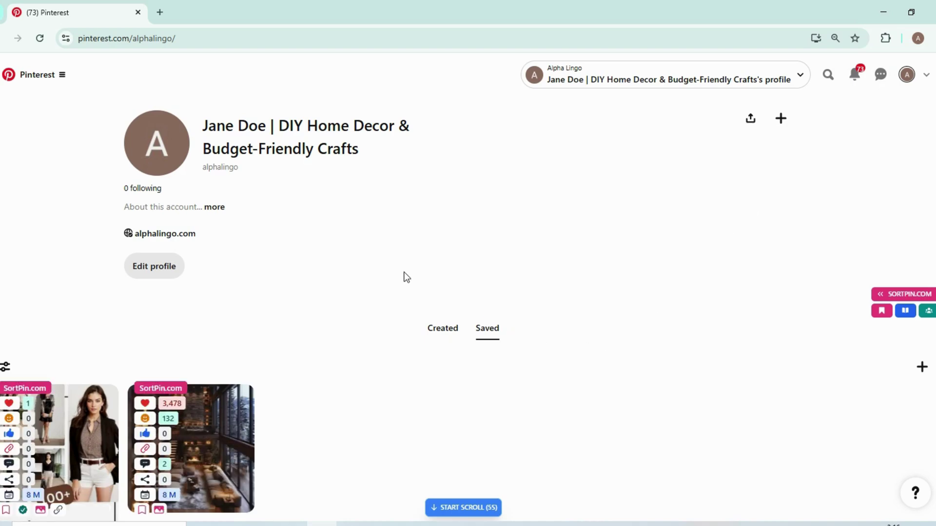
scroll(405, 276, "down", 3)
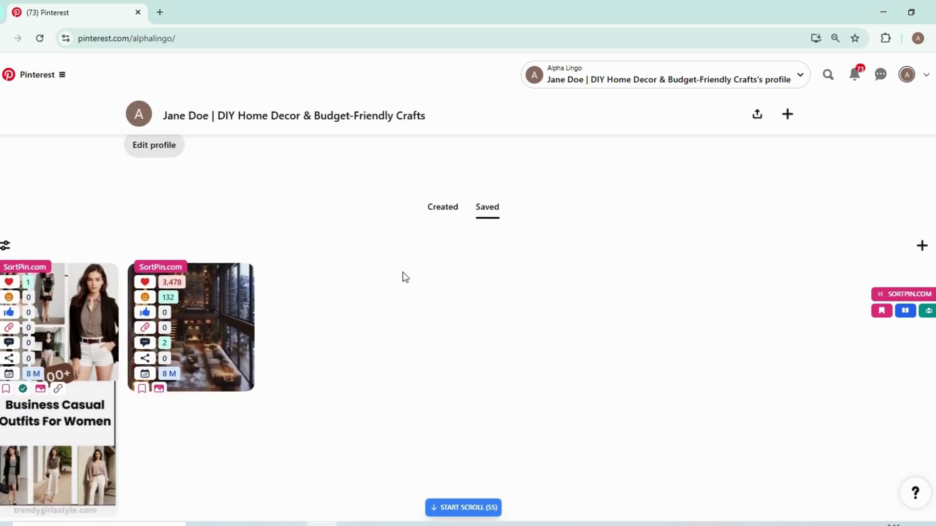
scroll(404, 277, "up", 3)
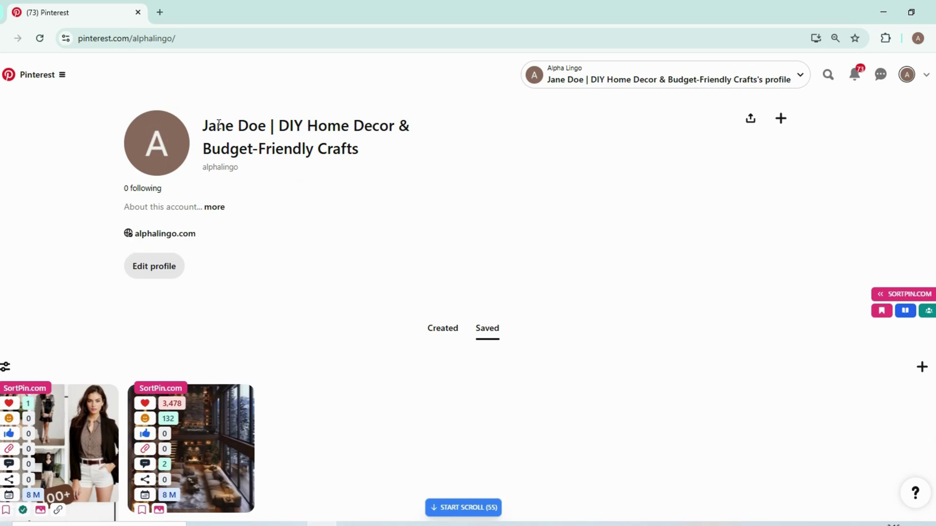
left_click_drag(205, 125, 247, 149)
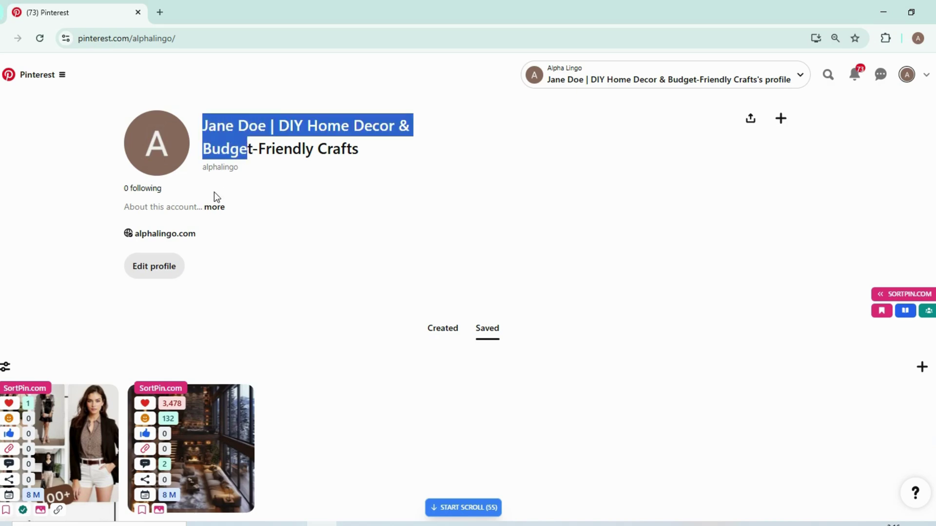
left_click(216, 208)
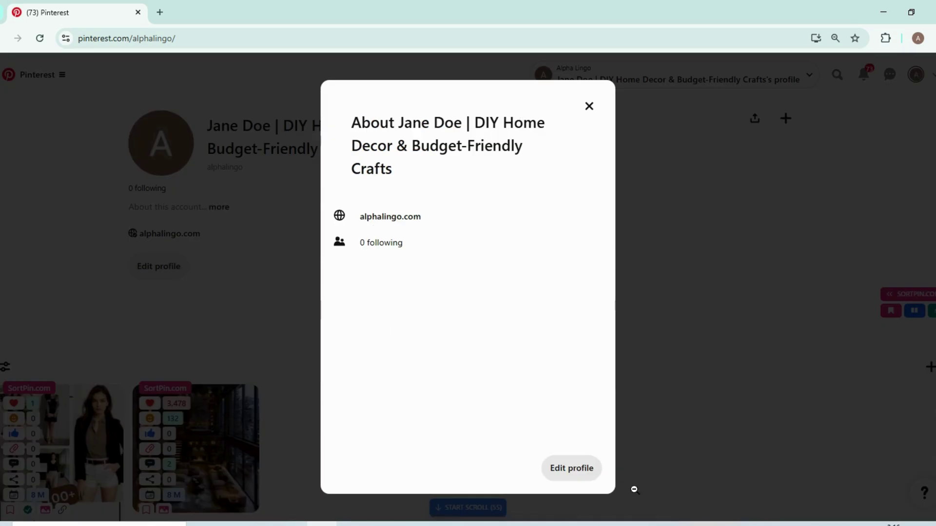
- Open Edit profile from the About dialog to reach the name and About fields
left_click(578, 473)
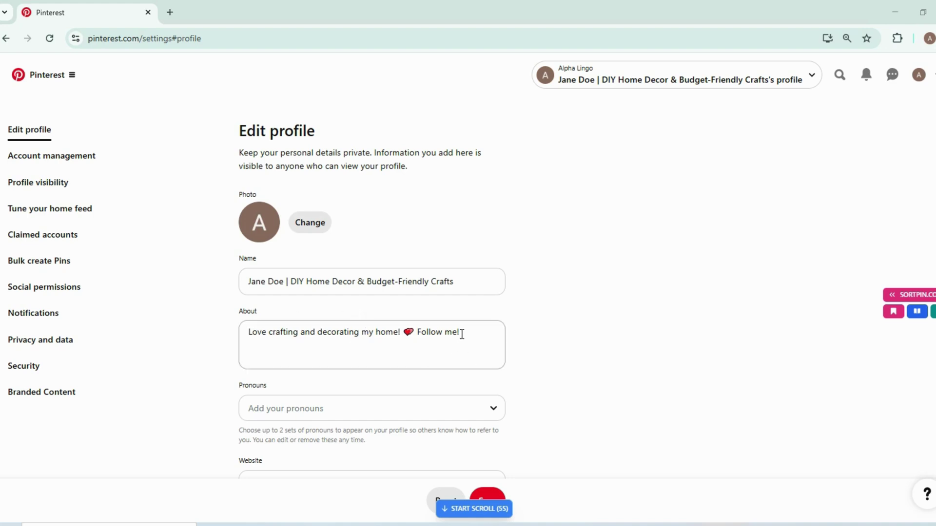
- Paste the new DIY home decor bio over the old About text
left_click_drag(460, 332, 242, 333)
left_click(284, 331)
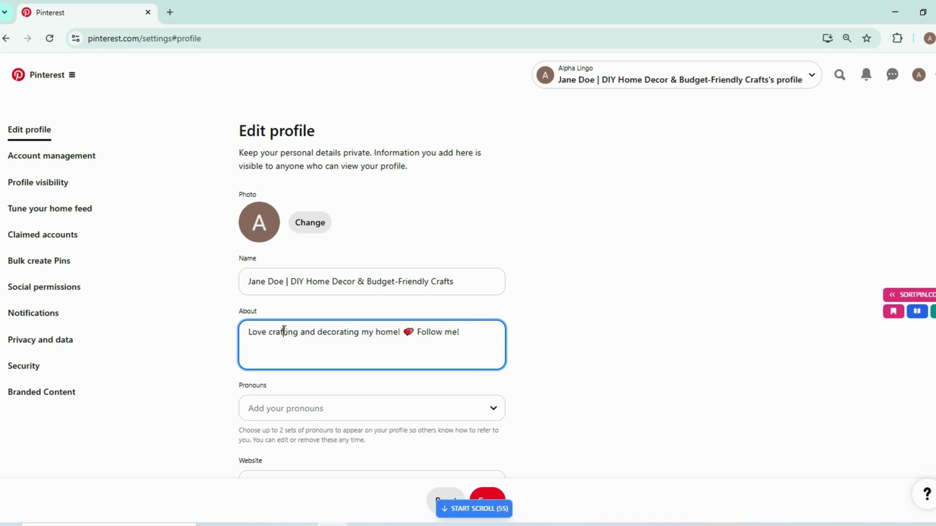
triple_click(378, 332)
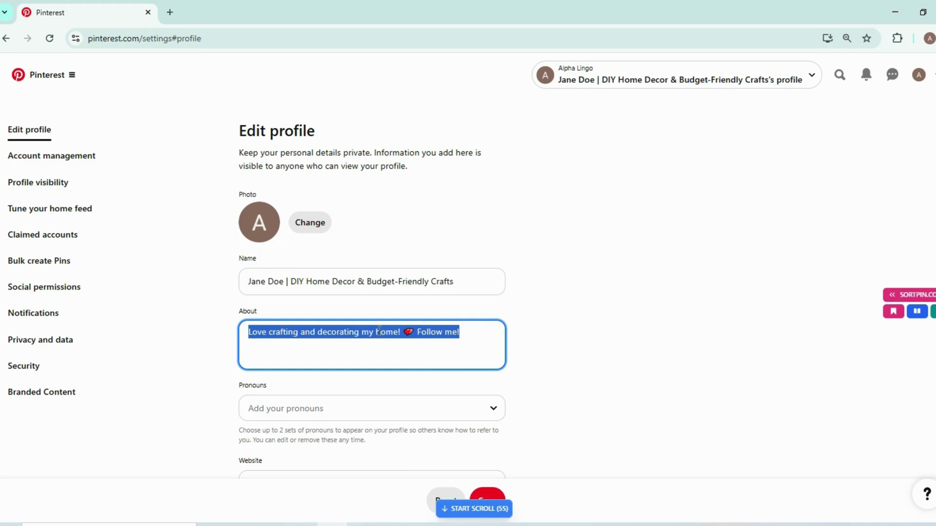
key("ctrl+v")
- Check that the pasted bio ends with #DIYTips #HomeDecorHacks
scroll(380, 330, "up", 1)
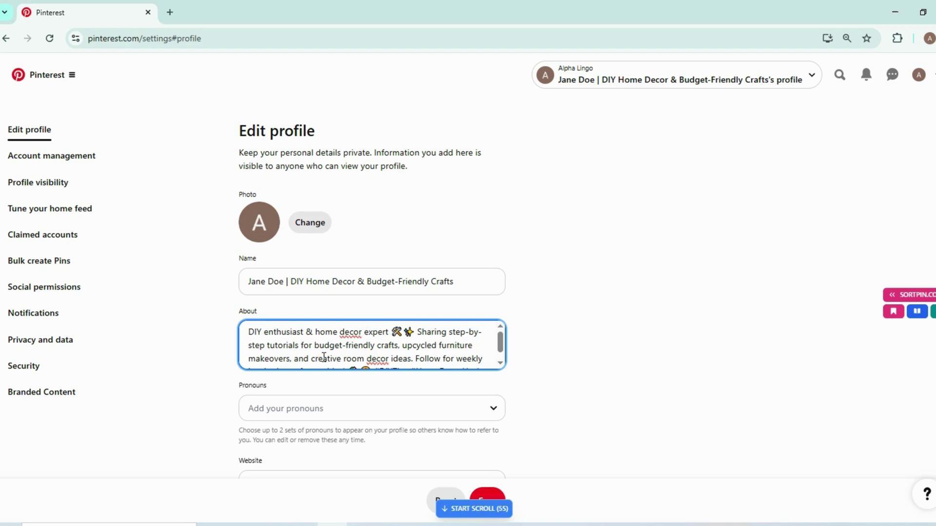
scroll(330, 345, "down", 1)
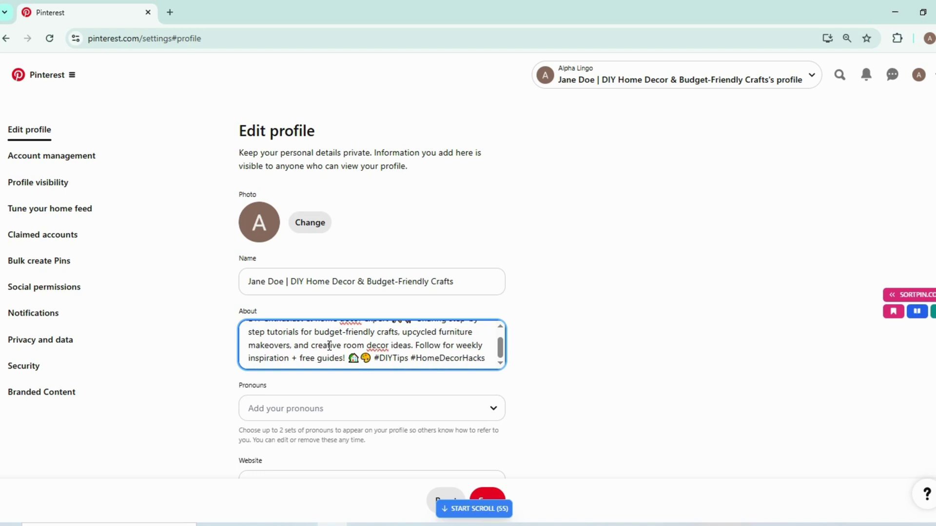
scroll(328, 345, "up", 1)
scroll(331, 346, "down", 1)
left_click_drag(376, 359, 498, 363)
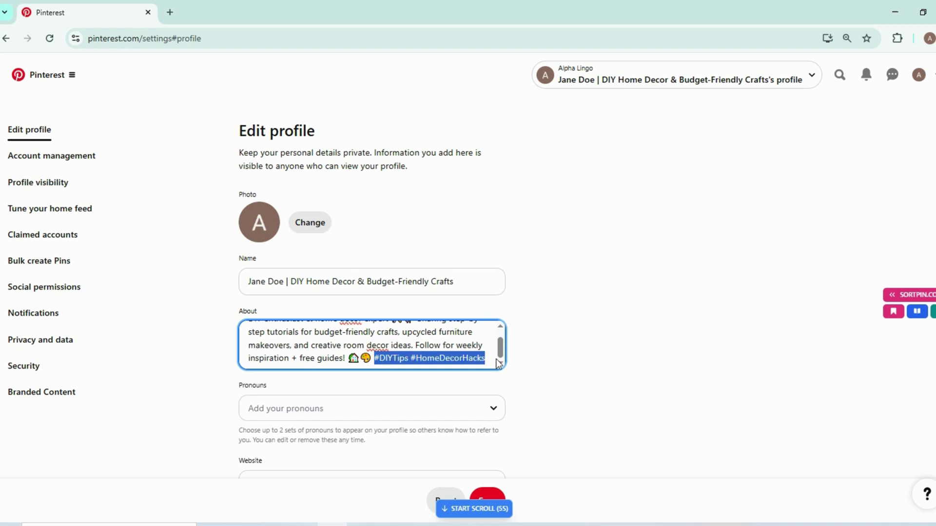
left_click(373, 345)
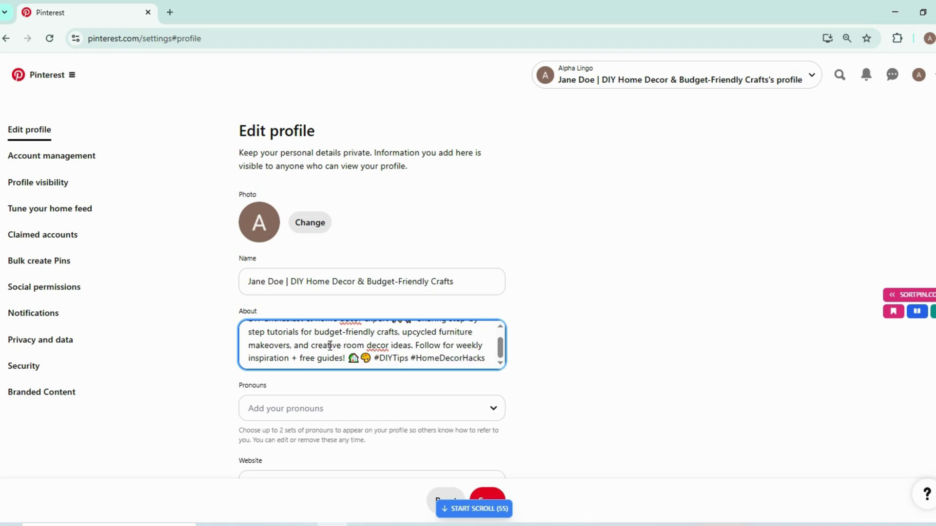
scroll(330, 345, "up", 1)
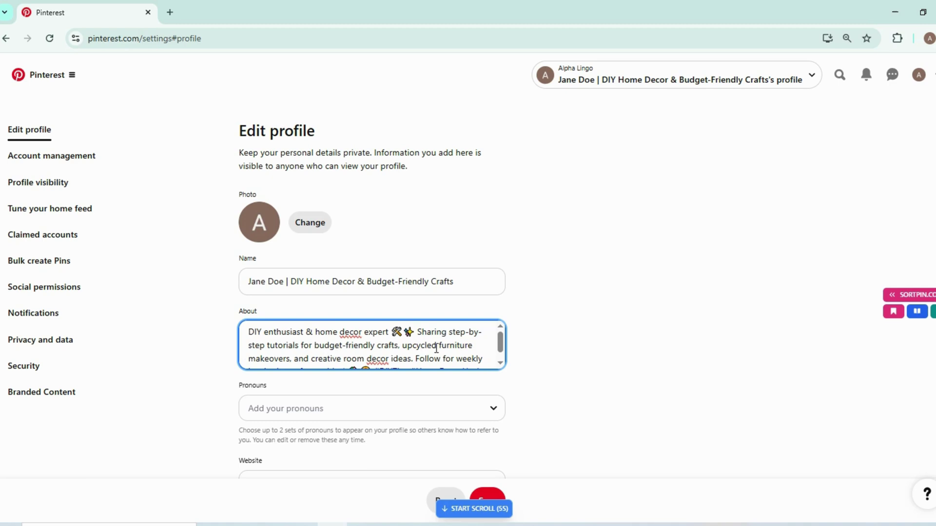
scroll(336, 344, "down", 1)
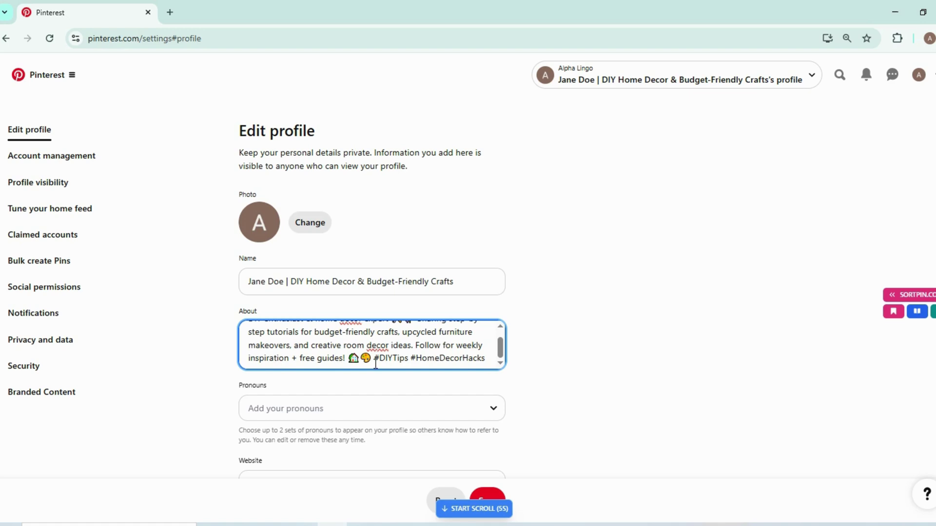
scroll(373, 347, "up", 1)
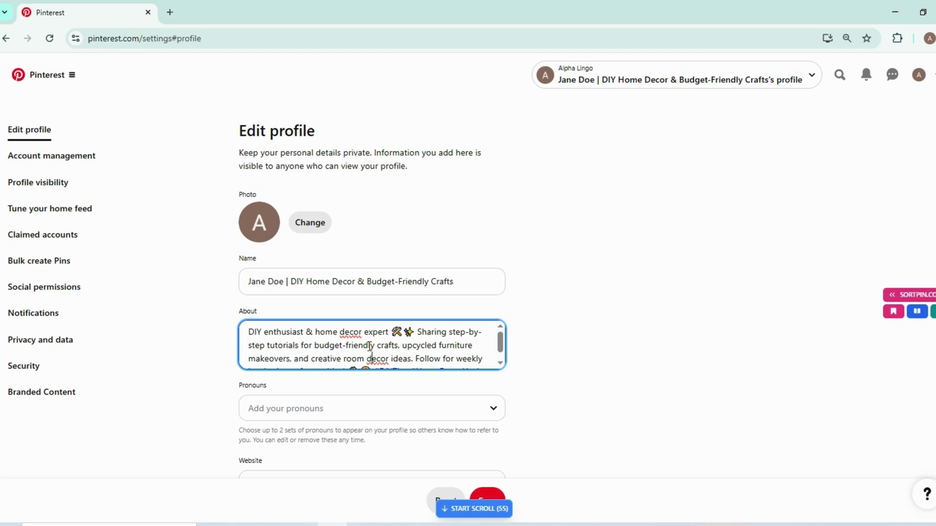
scroll(366, 348, "down", 1)
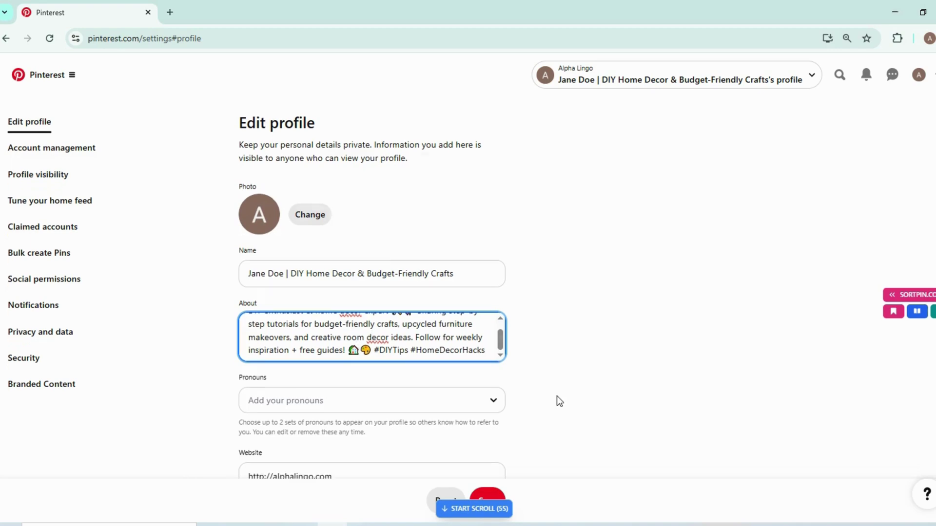
scroll(557, 401, "down", 2)
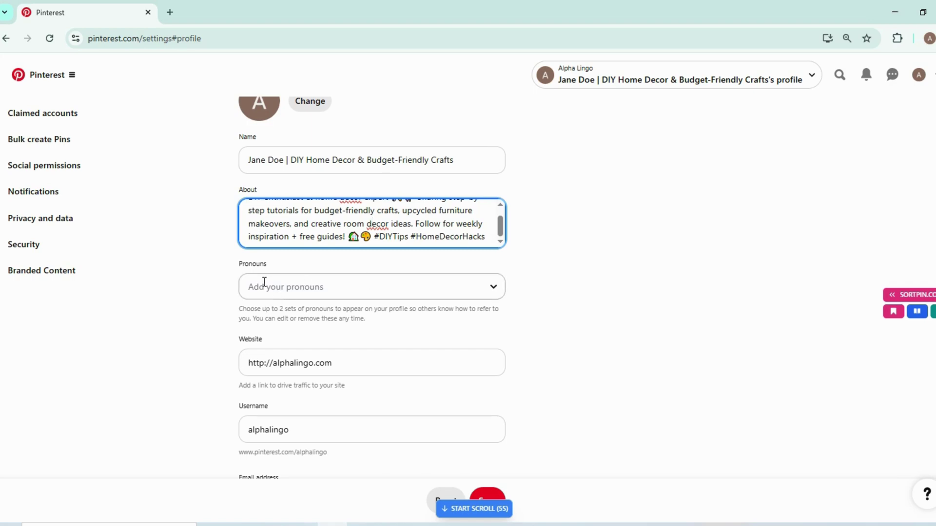
scroll(264, 282, "down", 1)
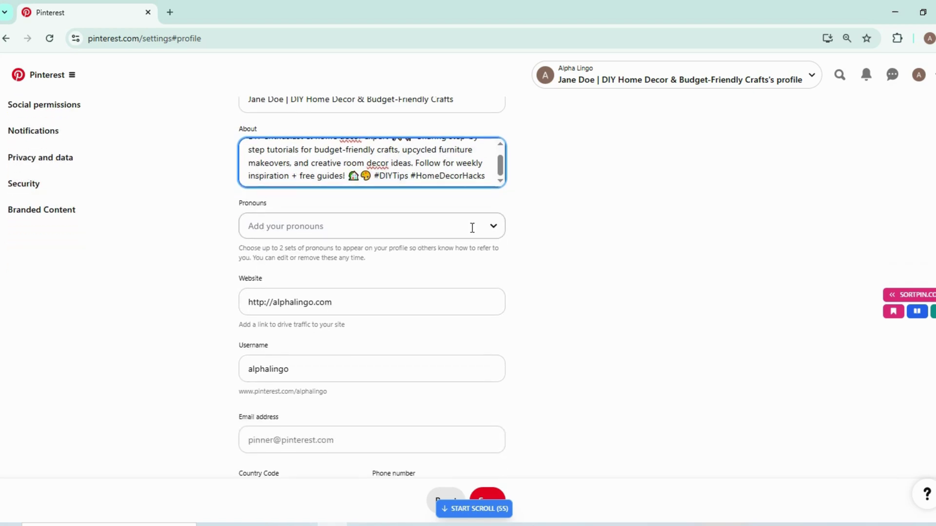
scroll(472, 227, "down", 2)
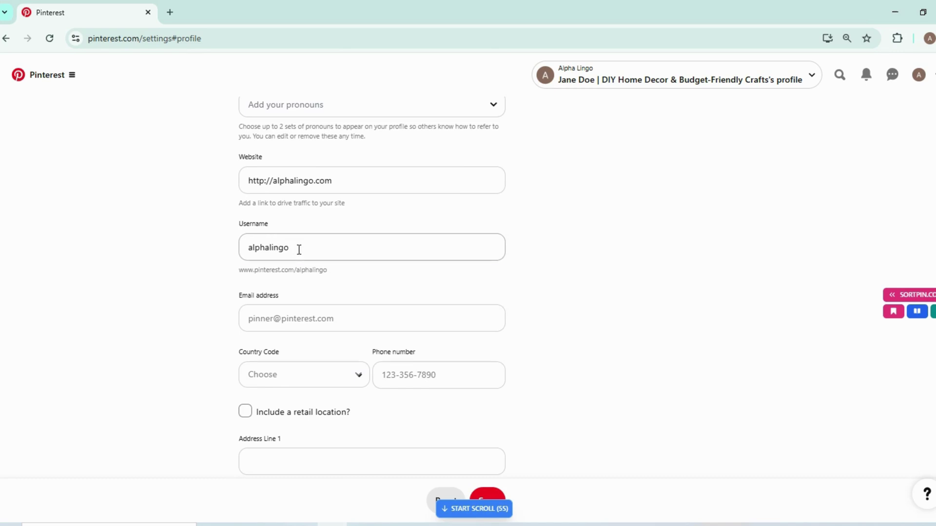
left_click(299, 249)
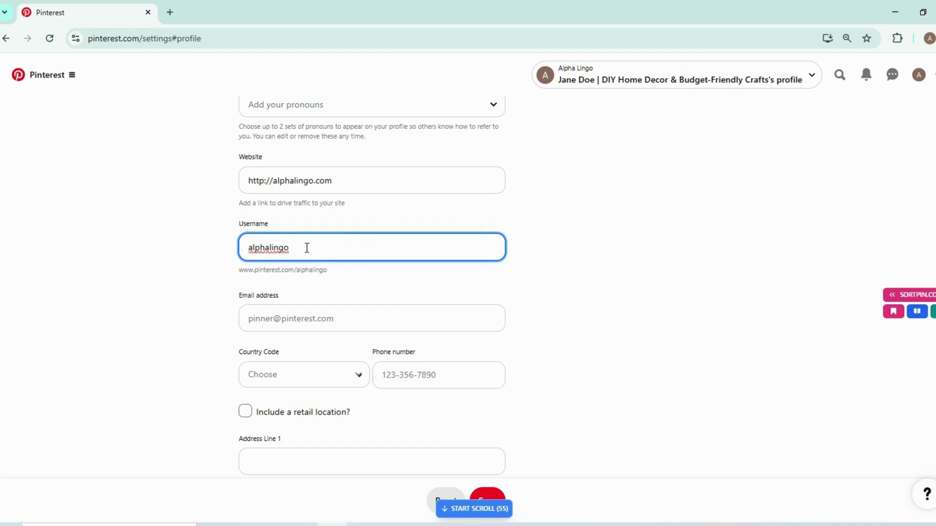
scroll(309, 302, "down", 2)
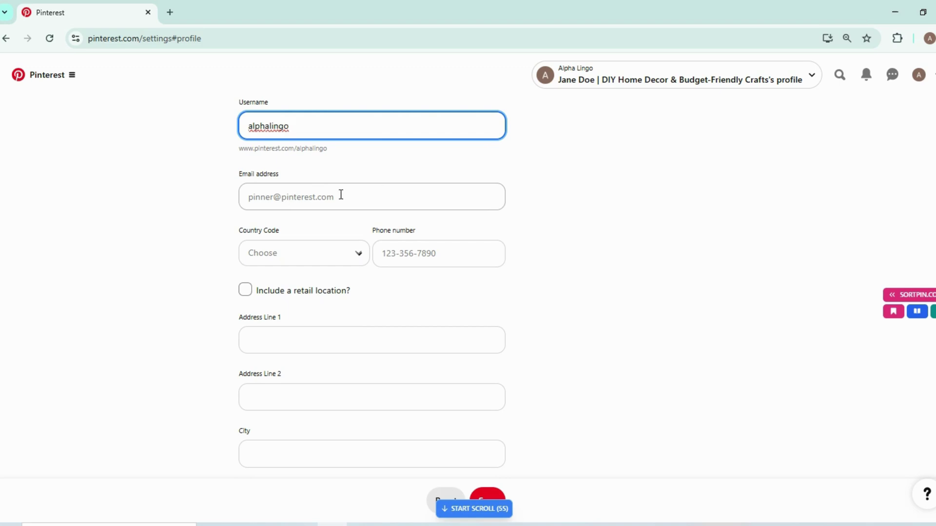
scroll(292, 254, "down", 1)
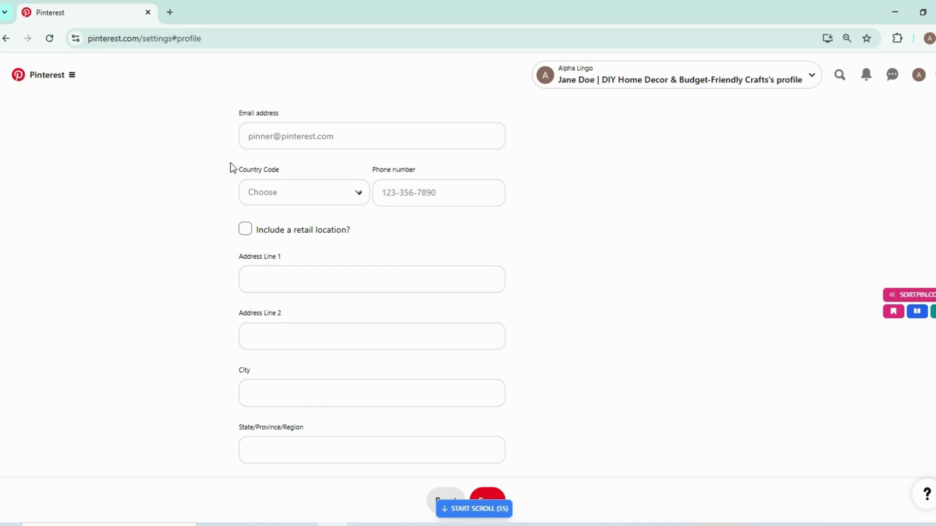
scroll(255, 259, "down", 3)
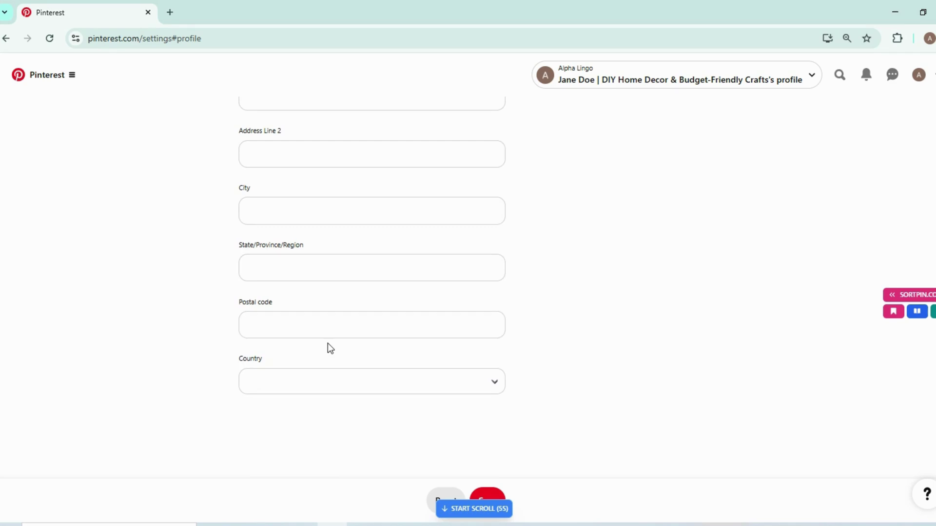
- Set the country to United States, save the profile, and view the updated profile page
left_click(486, 383)
scroll(456, 342, "down", 20)
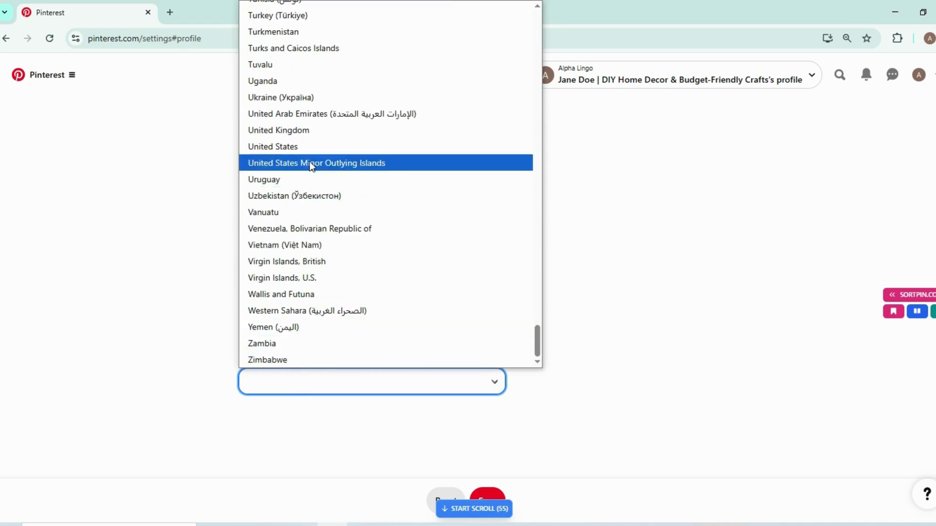
left_click(286, 145)
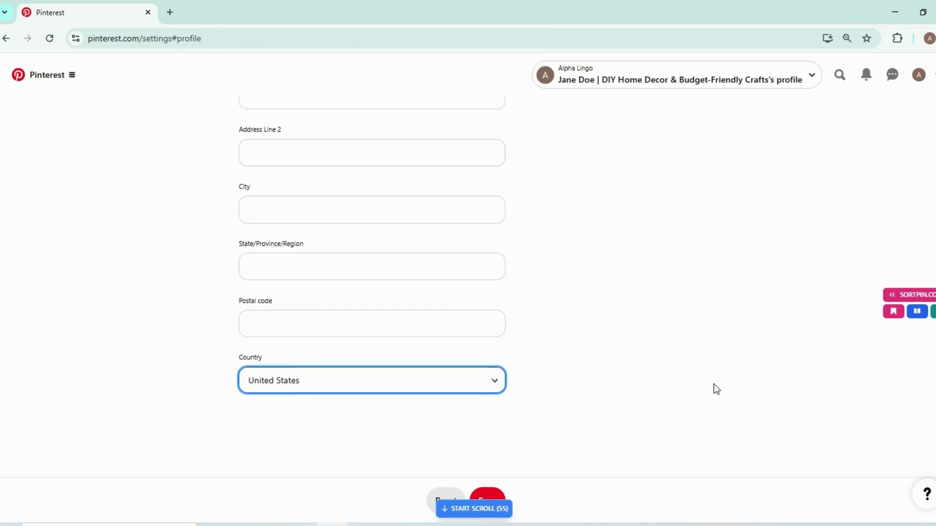
left_click(488, 500)
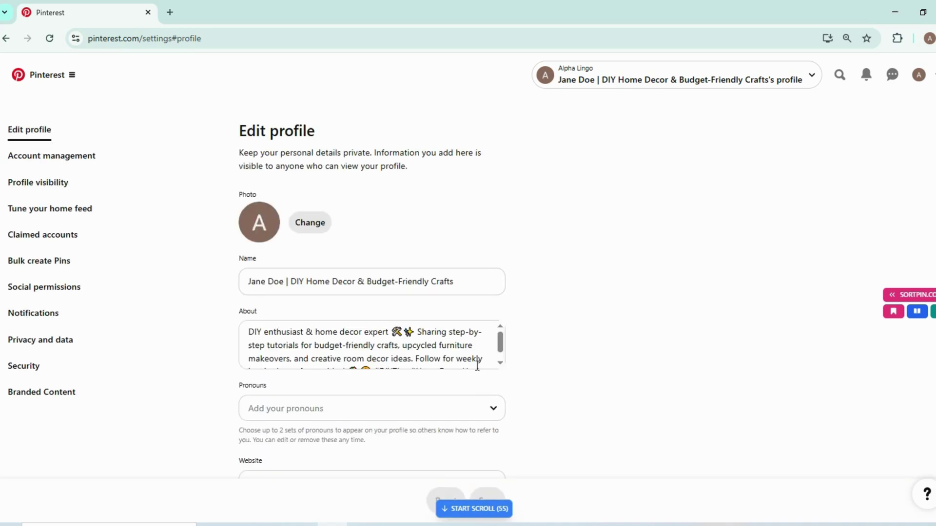
left_click(923, 77)
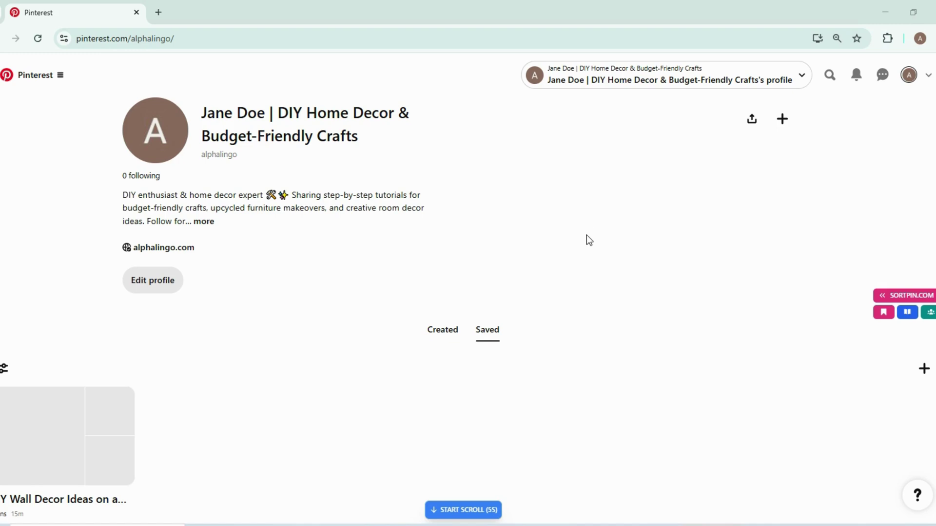
- Go to Claim external accounts from the account menu
left_click(928, 76)
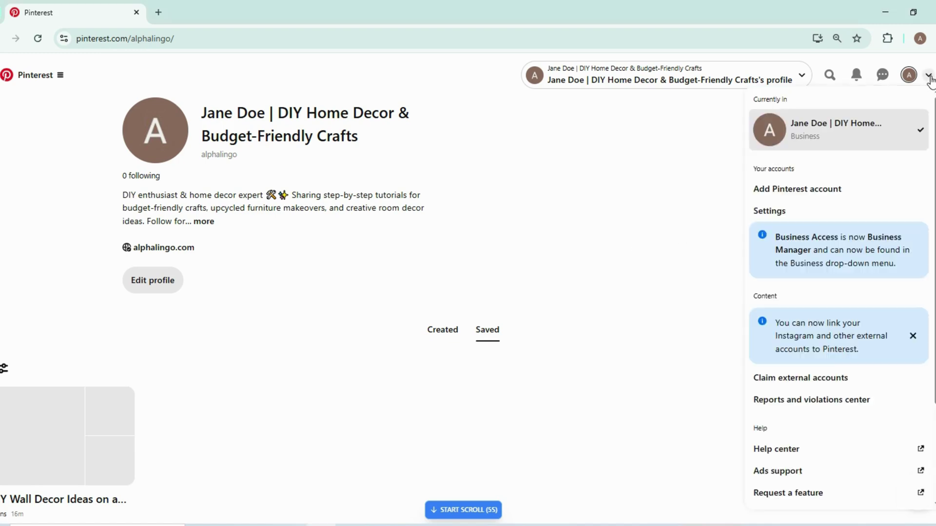
left_click(804, 385)
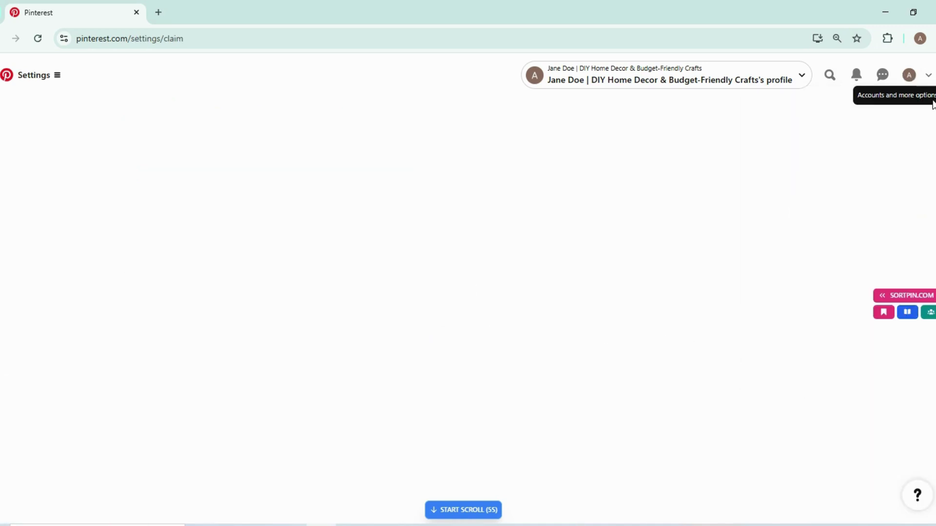
left_click(928, 76)
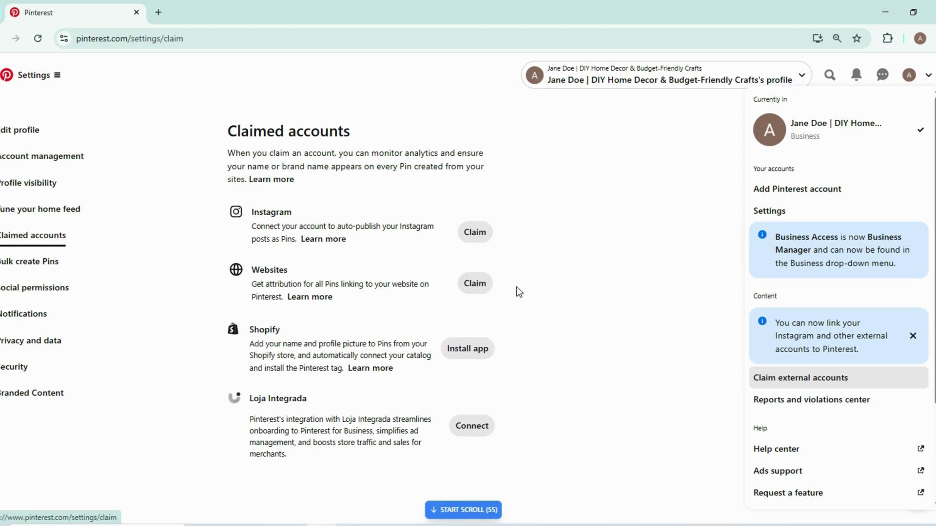
- Start claiming the Websites connection and copy its HTML verification meta tag
left_click(473, 287)
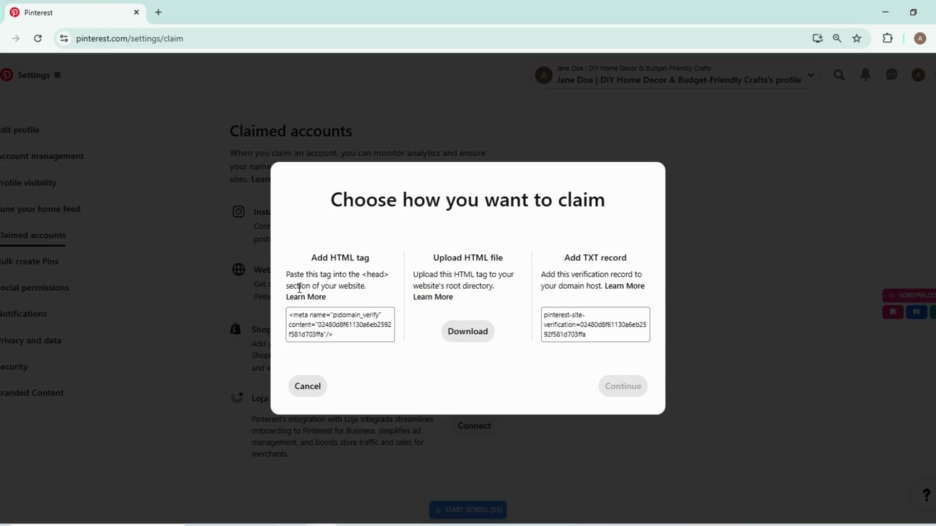
left_click(345, 317)
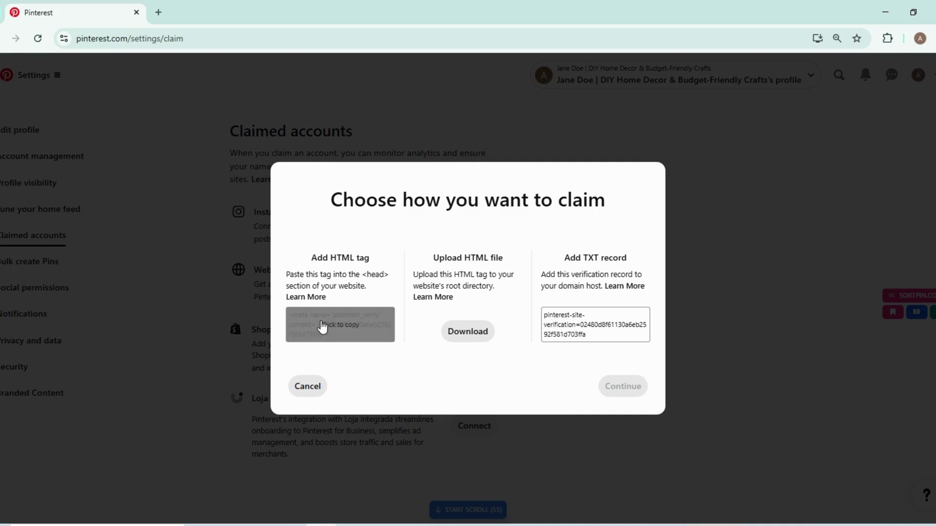
left_click(330, 333)
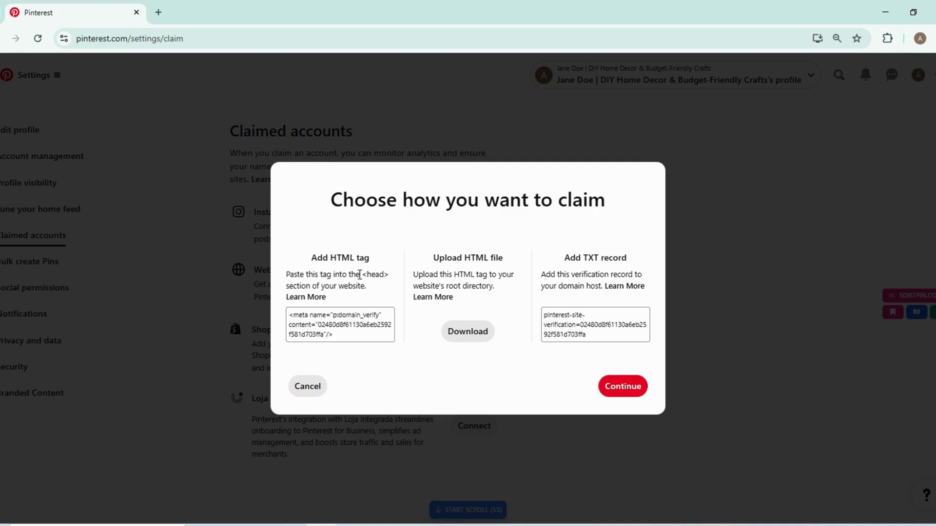
left_click(334, 336)
- Switch to the WordPress admin window and open the Rank Math SEO dashboard
mouse_move(353, 521)
left_click(370, 468)
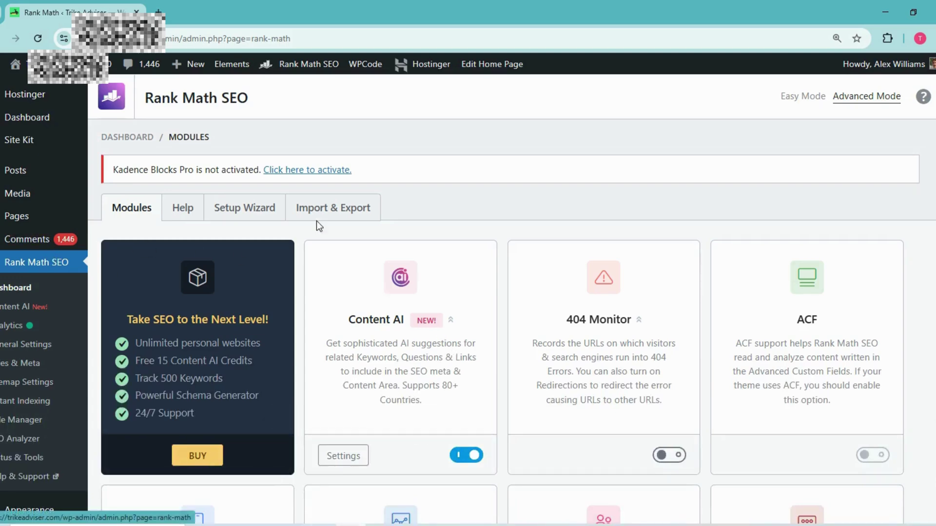
left_click(15, 267)
- In Rank Math's general settings, replace the old Pinterest Verification ID with the copied meta tag
left_click(10, 347)
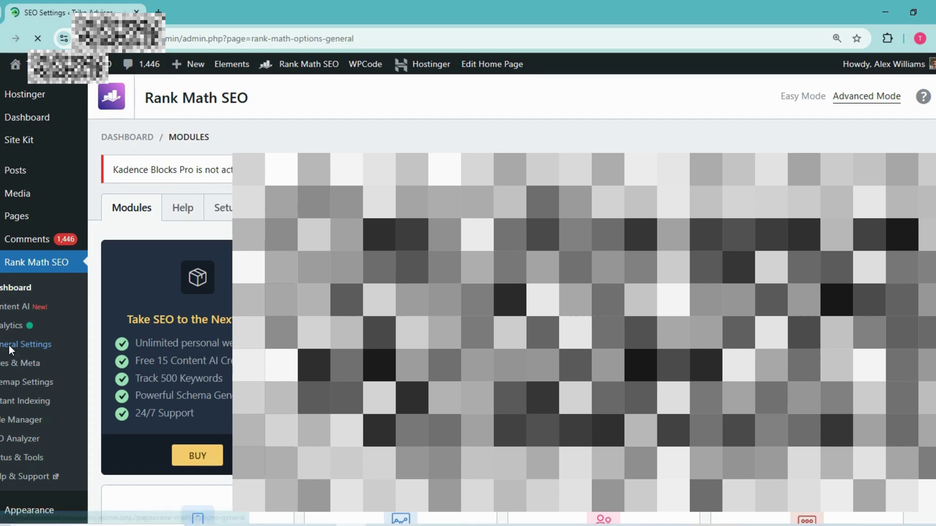
scroll(146, 330, "down", 2)
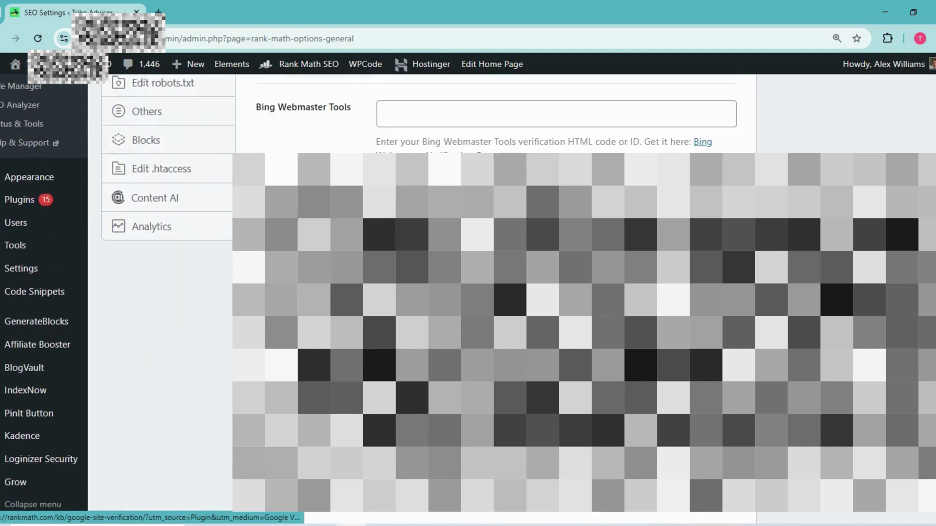
scroll(166, 341, "down", 2)
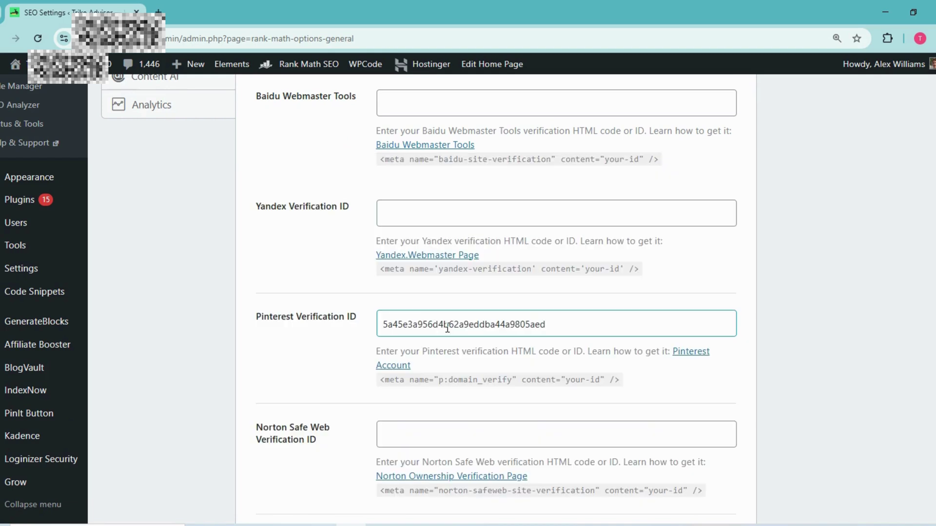
double_click(447, 324)
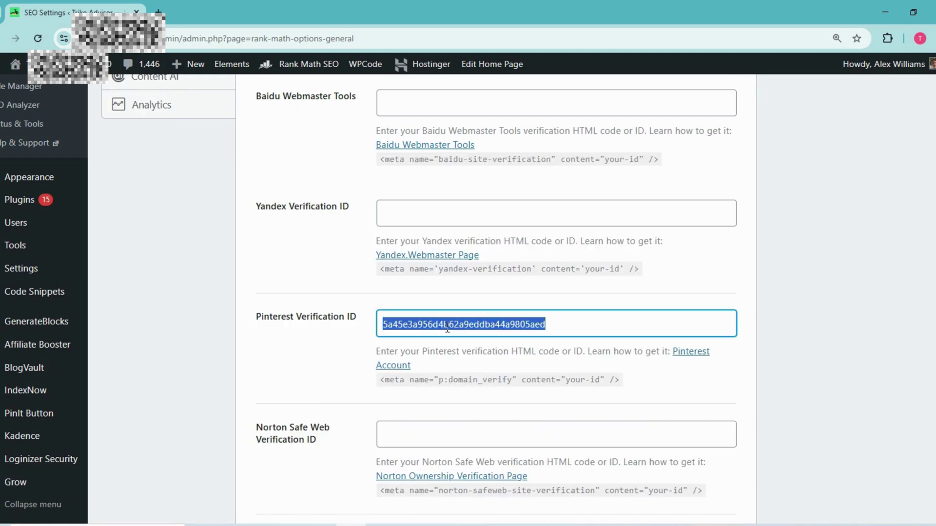
key("BackSpace")
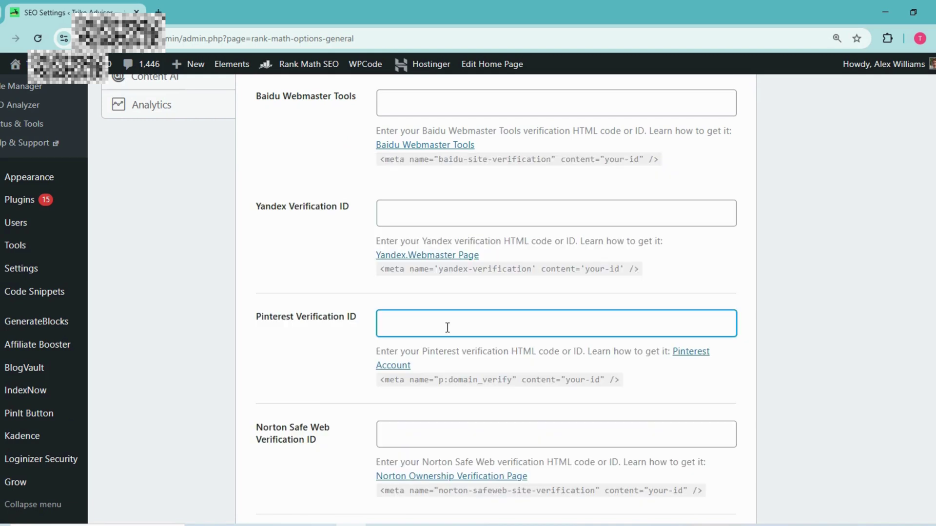
type("<meta name=\"p:domain_verify\" content=\"02480d8f61130a6eb2592f581d703ffa\"/>")
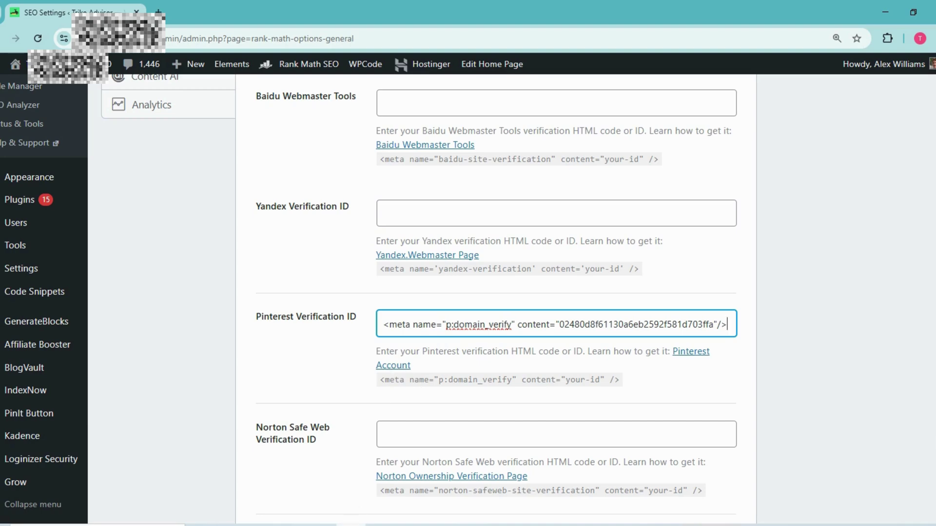
- Recopy Pinterest's HTML verification tag and save the Rank Math webmaster settings
left_click(358, 524)
left_click(328, 330)
scroll(410, 337, "down", 5)
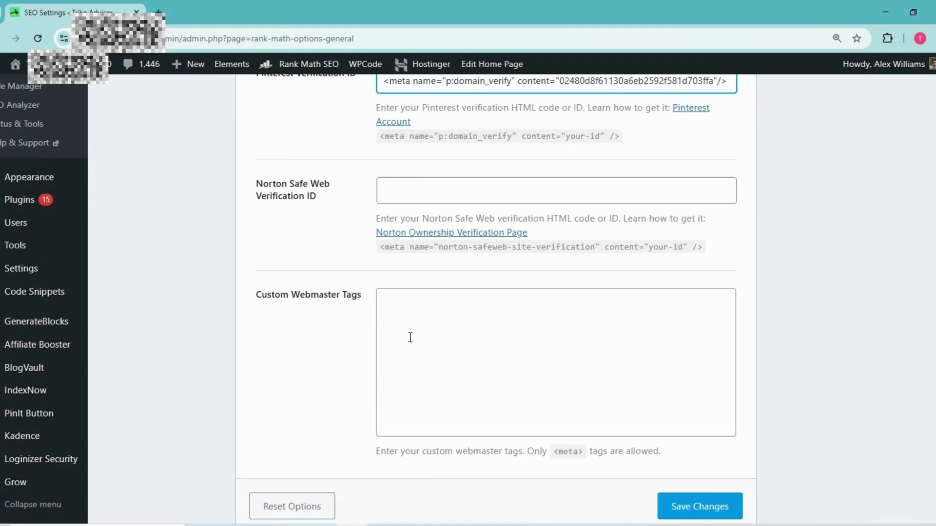
left_click(696, 513)
- Empty the Pinterest Verification ID field and return to Pinterest's claim dialog
scroll(526, 365, "up", 4)
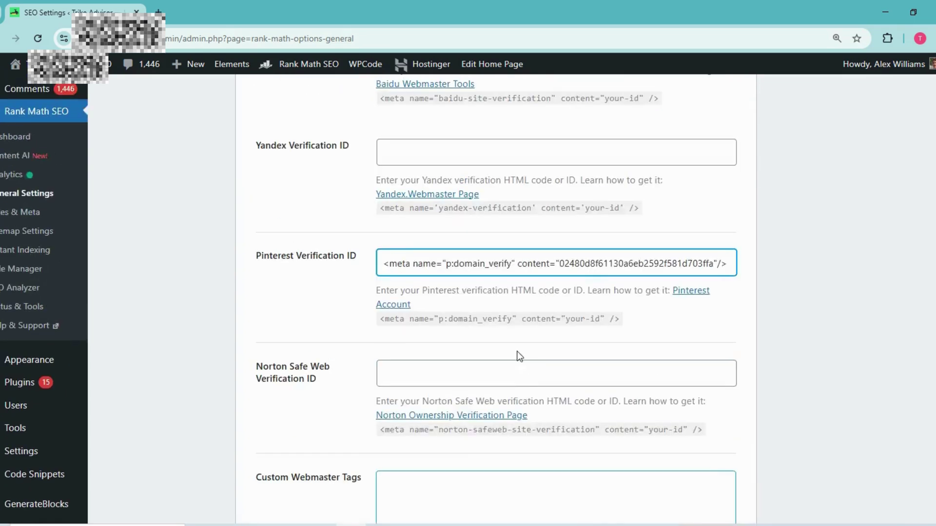
double_click(446, 266)
key("ctrl+a")
key("BackSpace")
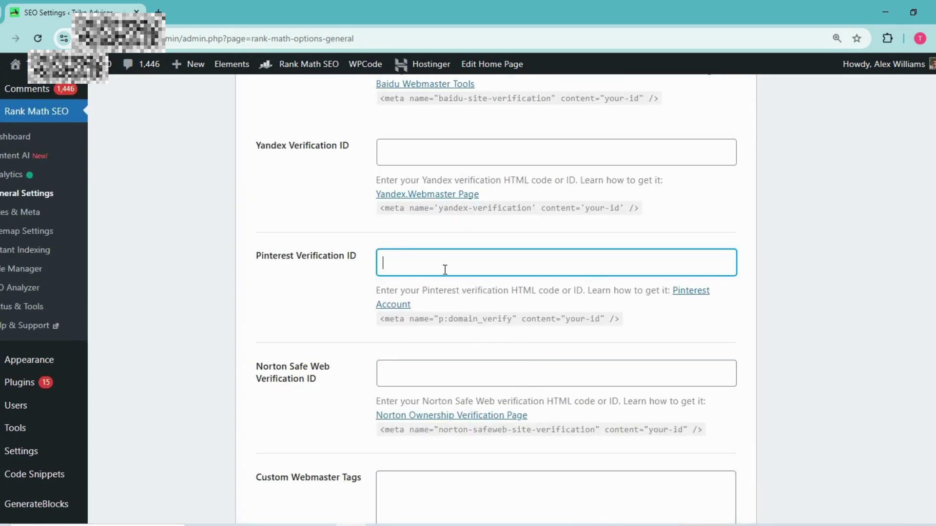
scroll(443, 305, "down", 5)
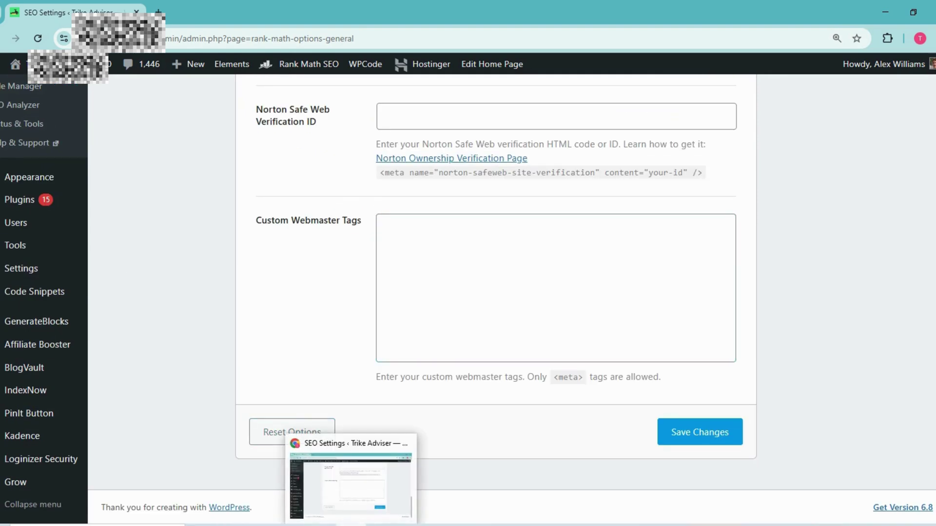
left_click(351, 483)
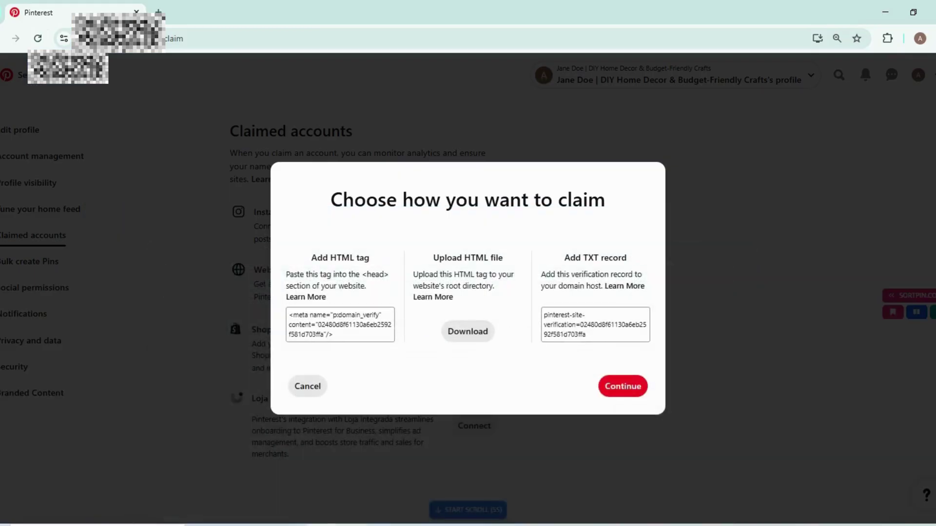
- Cancel the 'Choose how you want to claim' dialog to get back to the Claimed accounts list
left_click(306, 386)
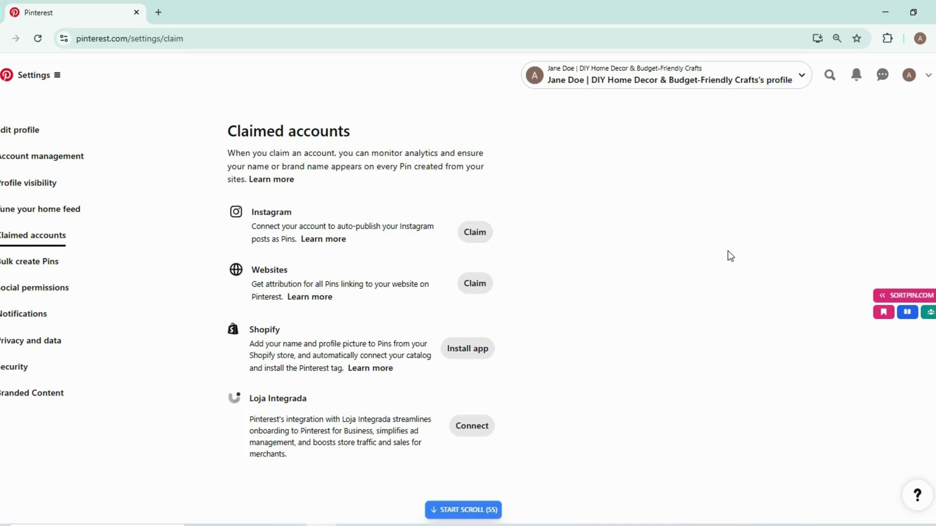